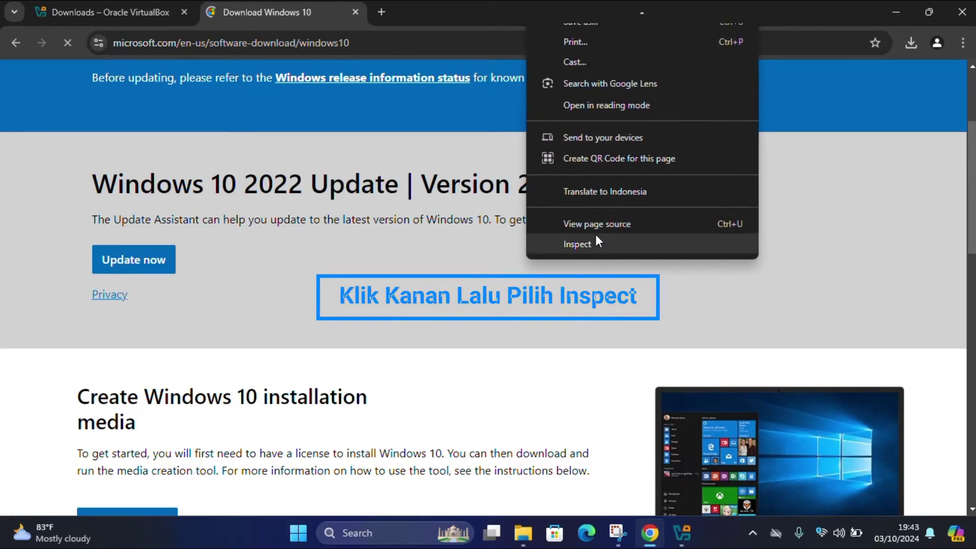
Inspect the Windows 10 download page with mobile device emulation on and reload it to reach the ISO download page
left_click(595, 243)
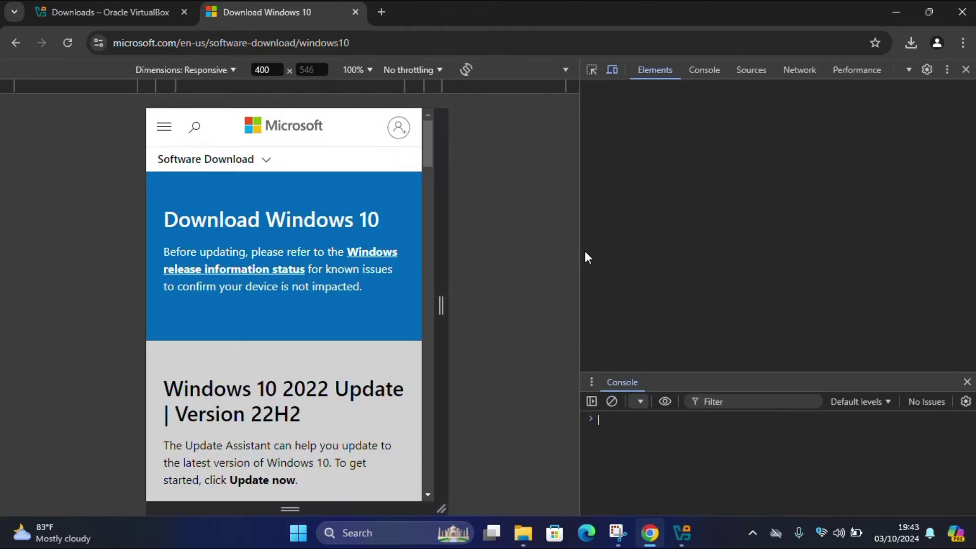
scroll(382, 275, "down", 7)
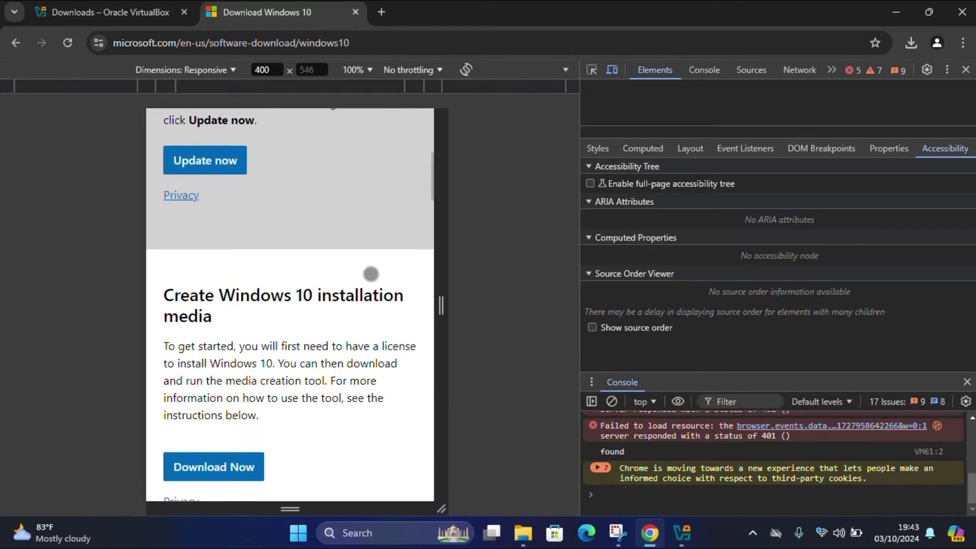
left_click(612, 69)
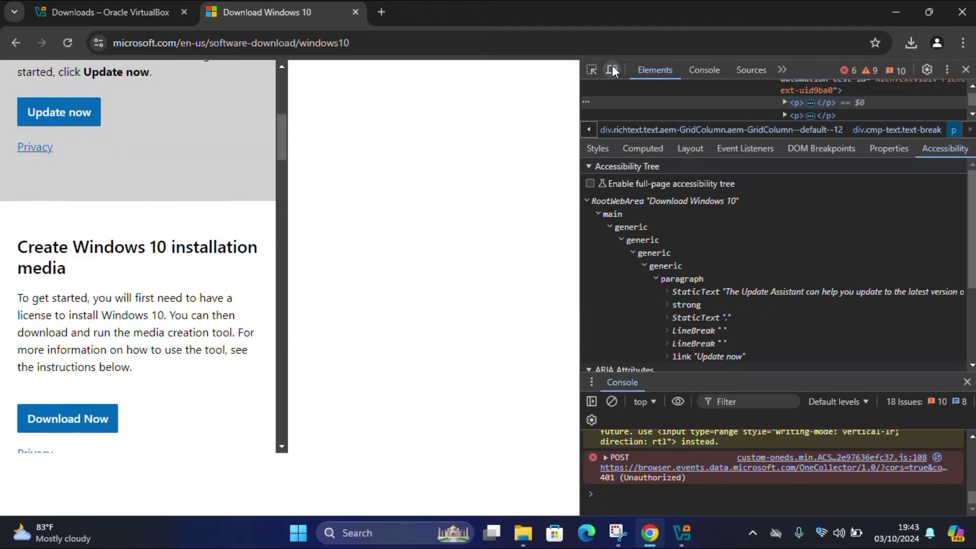
left_click(612, 70)
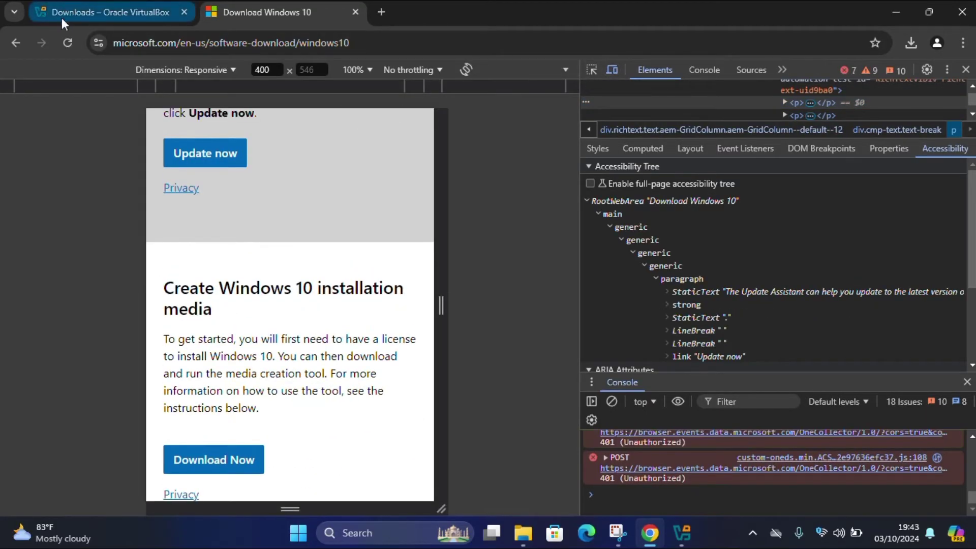
left_click(66, 43)
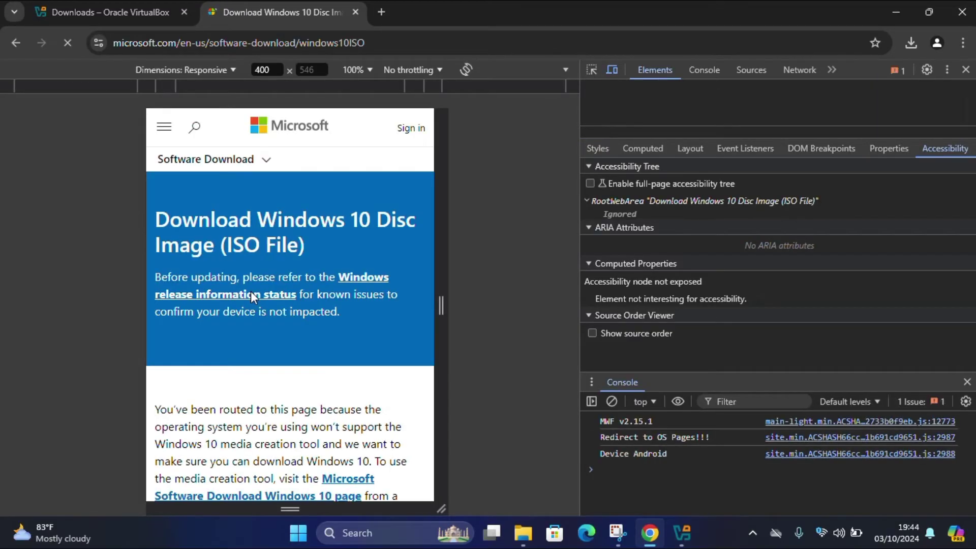
Select the Windows 10 (multi-edition ISO) edition and confirm the choice
scroll(251, 288, "down", 4)
scroll(251, 288, "down", 9)
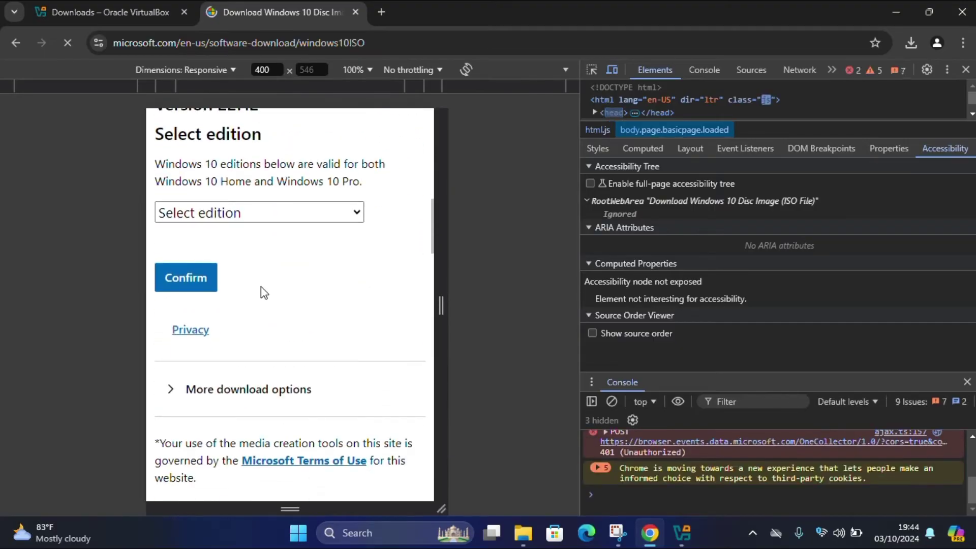
left_click(288, 215)
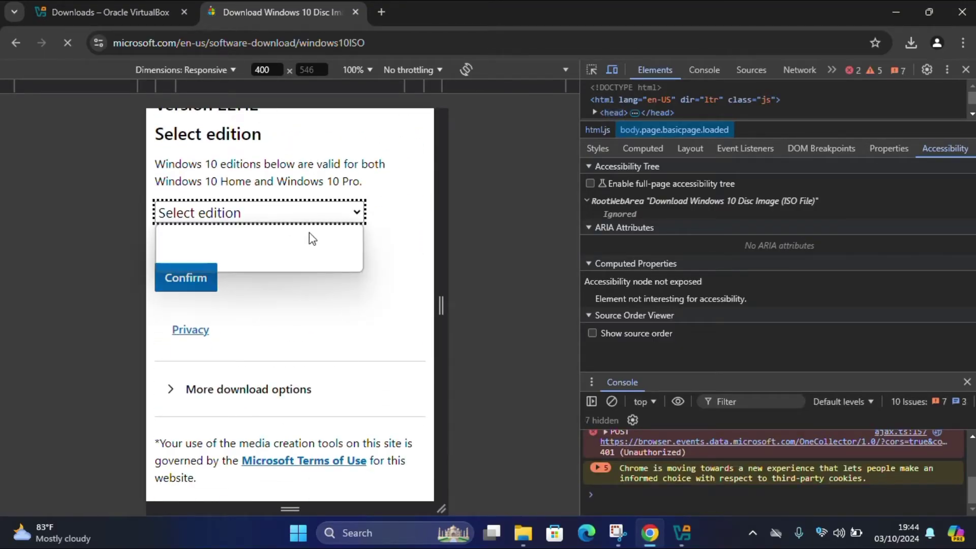
left_click(337, 213)
left_click(336, 216)
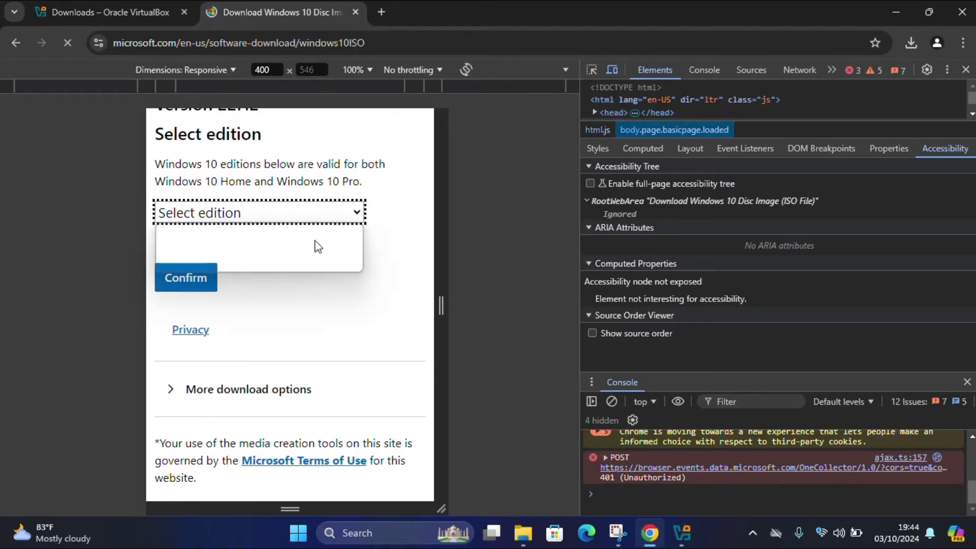
left_click(309, 262)
left_click(213, 269)
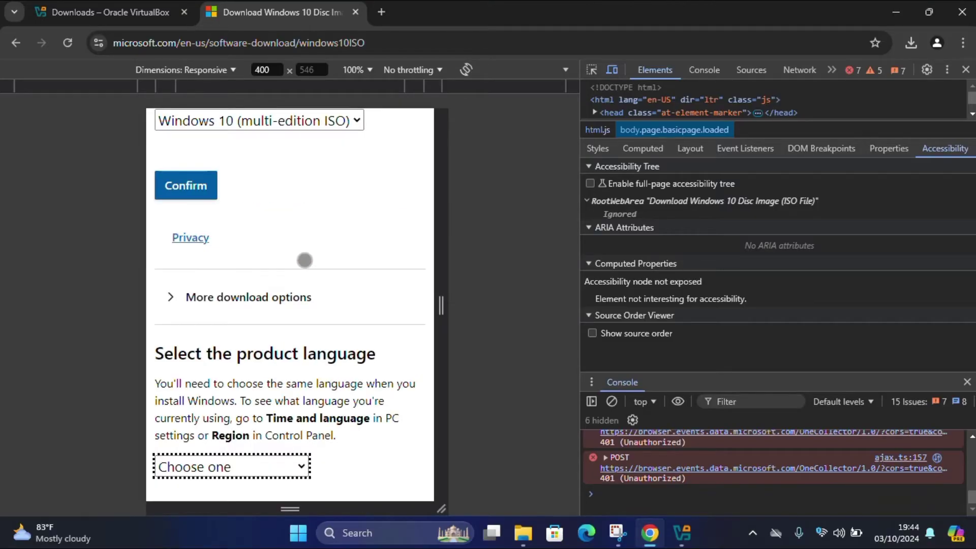
Choose English International as the product language and confirm it
left_click(279, 467)
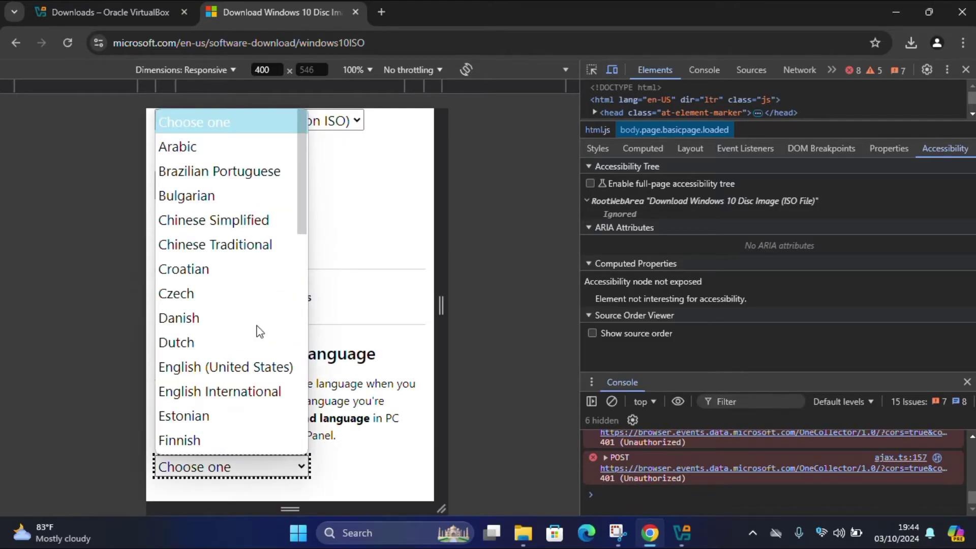
left_click(213, 394)
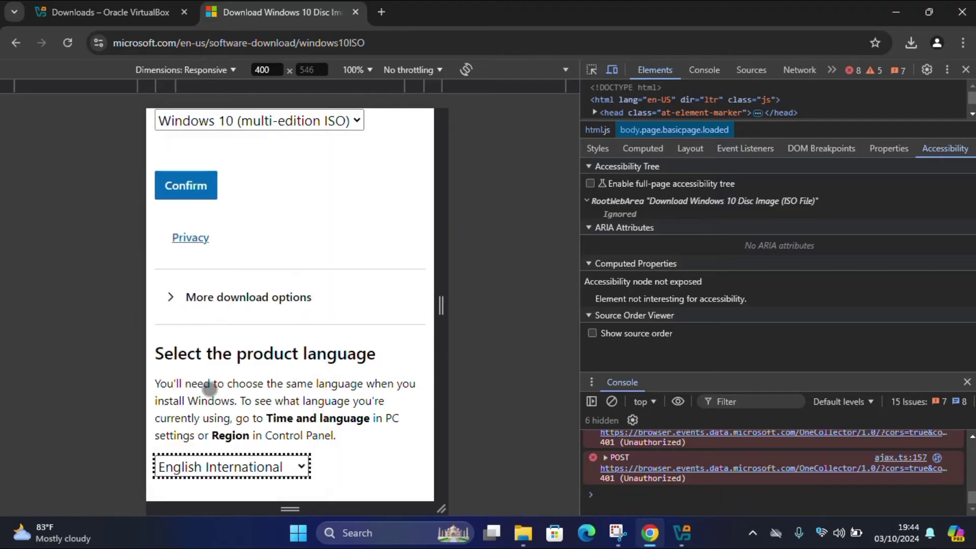
scroll(217, 231, "down", 4)
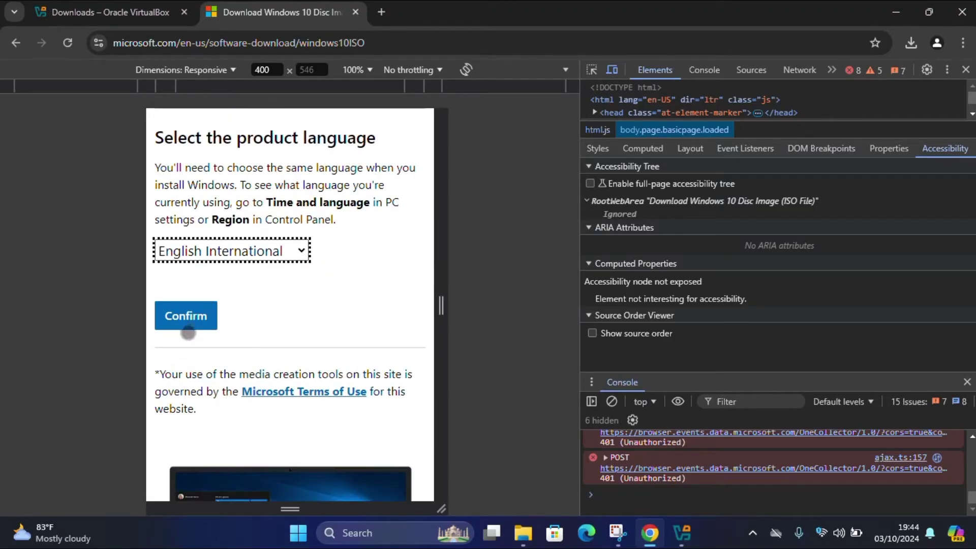
left_click(195, 319)
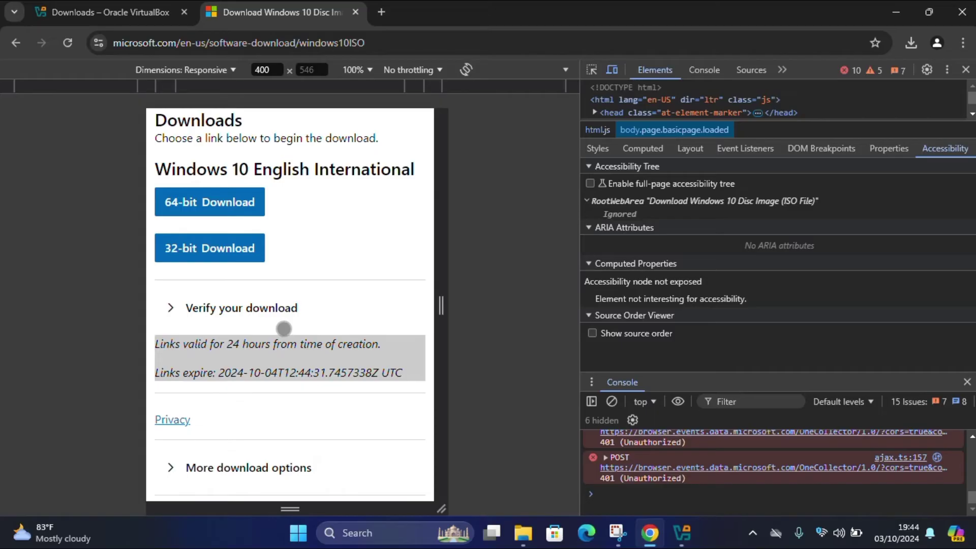
Download the 64-bit Windows 10 English International ISO and close the developer tools while checking the download's progress
left_click(221, 203)
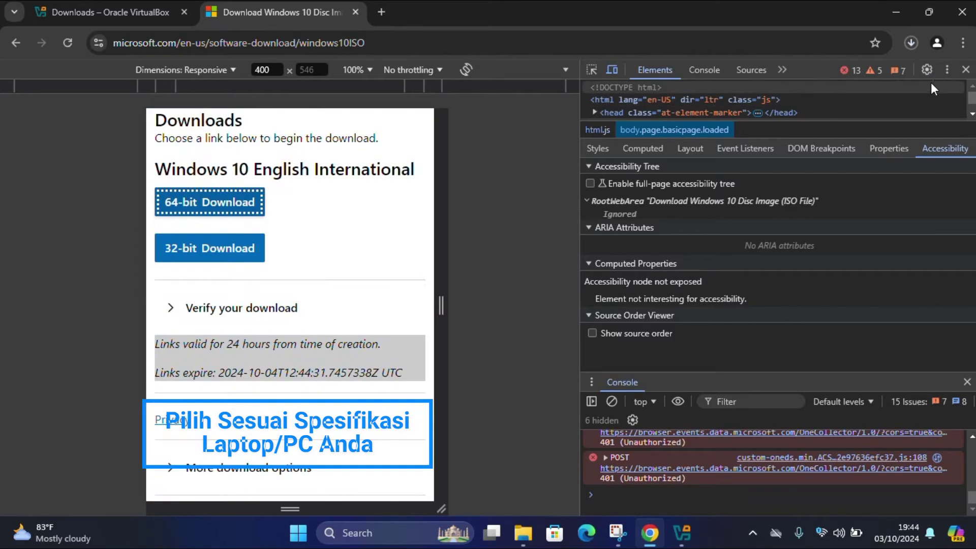
left_click(911, 43)
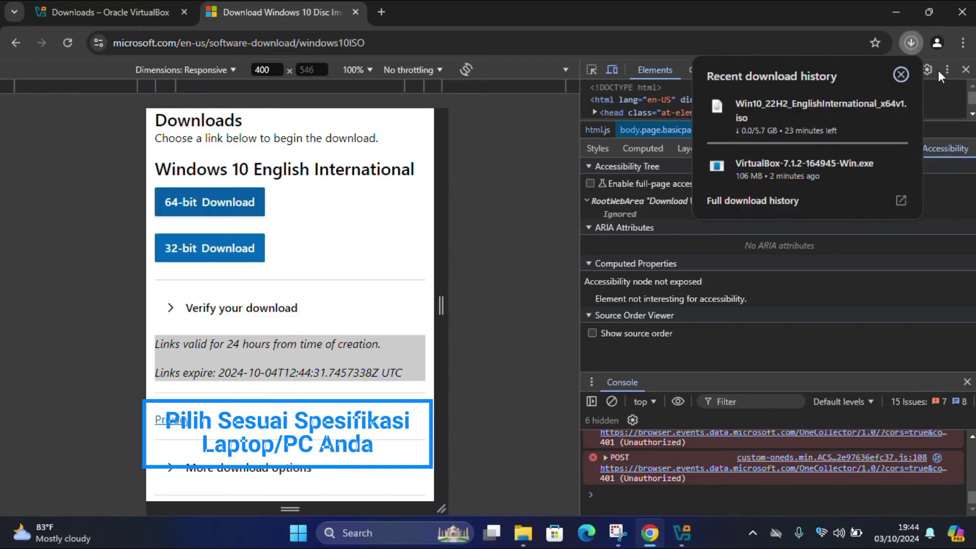
key("F12")
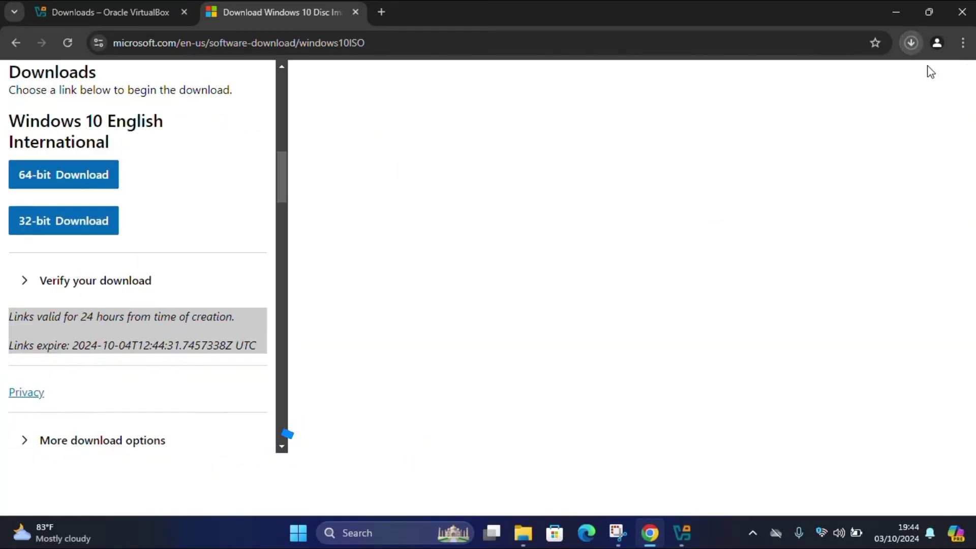
left_click(909, 43)
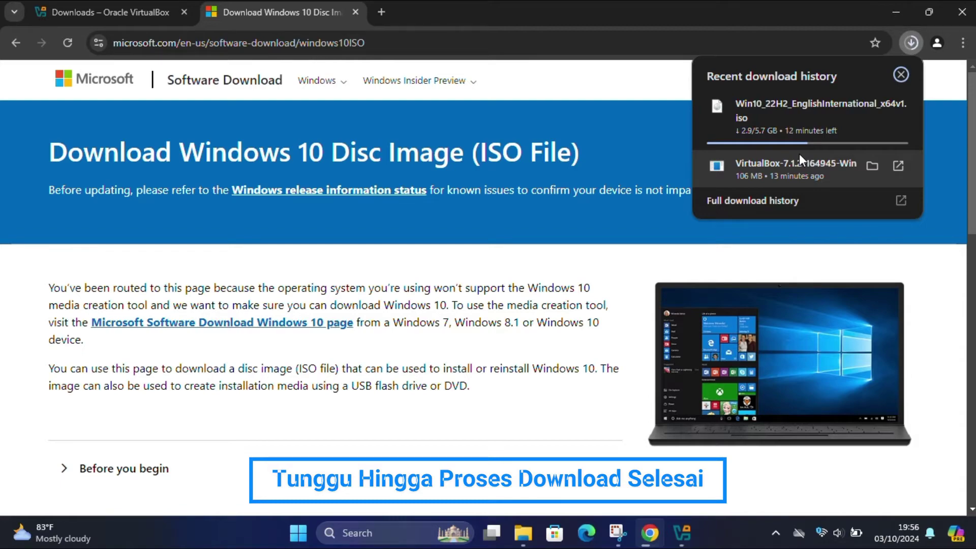
left_click(911, 43)
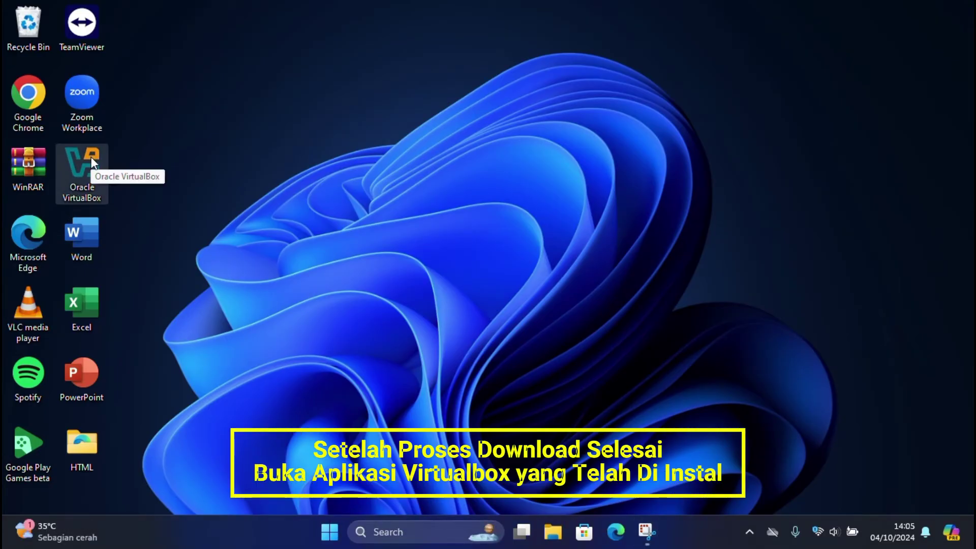
Switch to Oracle VirtualBox and start creating a new virtual machine named Windows 10 64-bit
double_click(81, 168)
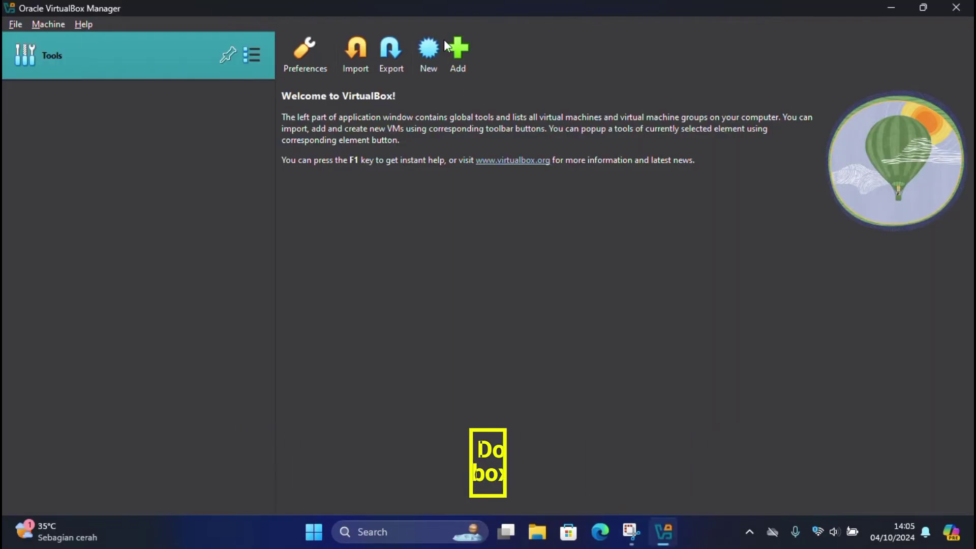
left_click(428, 59)
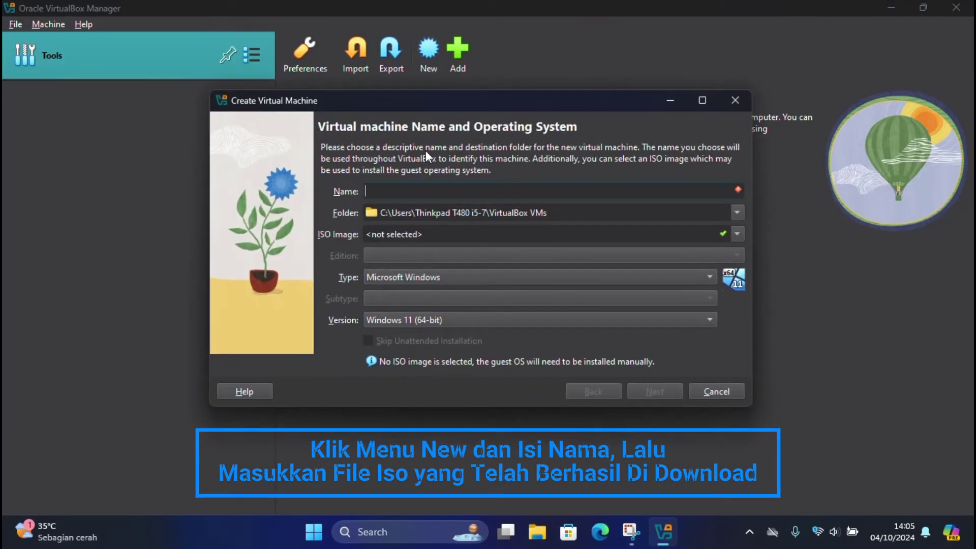
type("Windows 10 64")
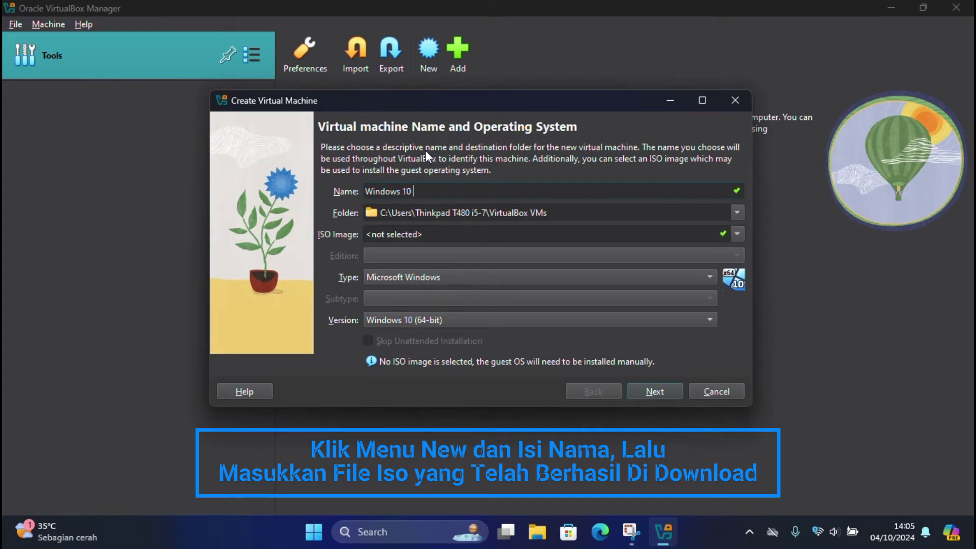
type("-bit")
Set the virtual machine's destination folder to the Windows 10 64-bit folder inside Downloads
left_click(737, 212)
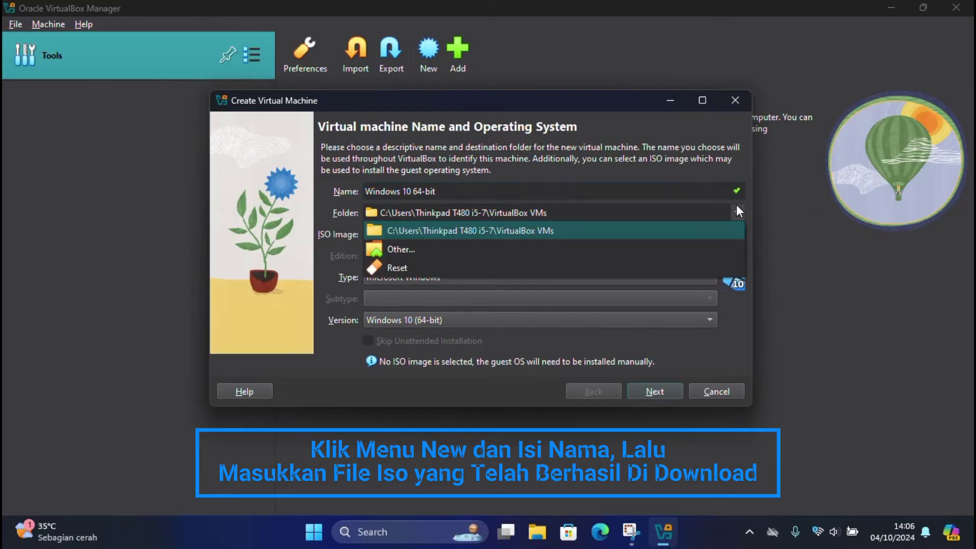
left_click(736, 244)
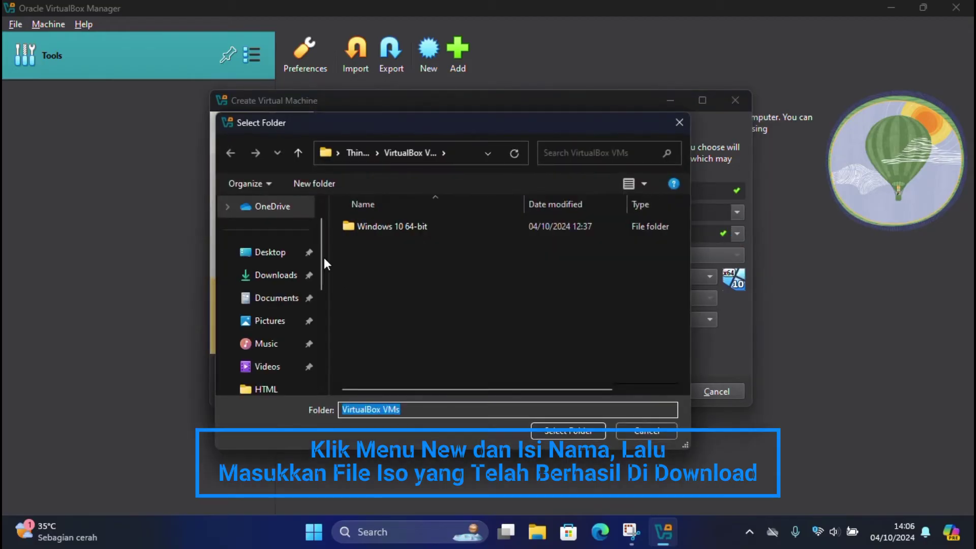
left_click(305, 275)
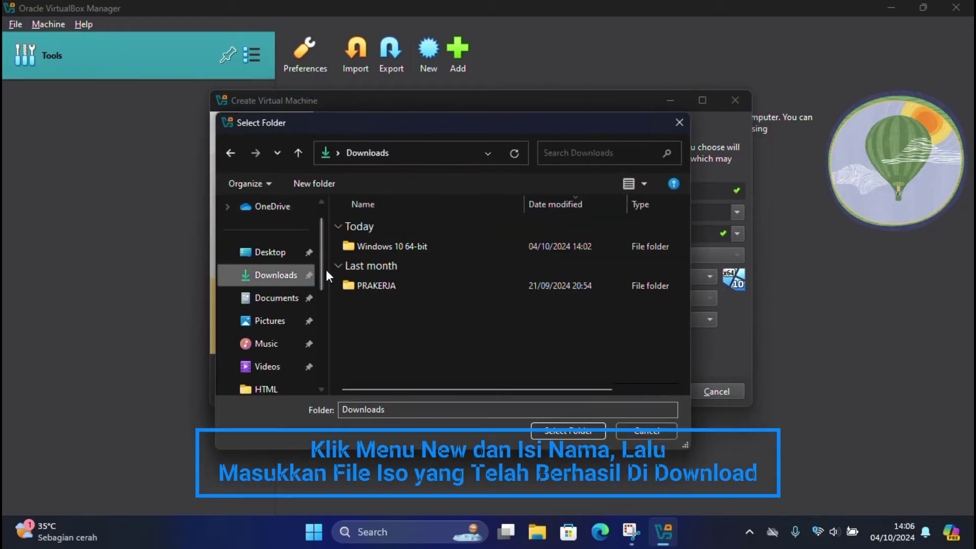
left_click(365, 248)
left_click(568, 430)
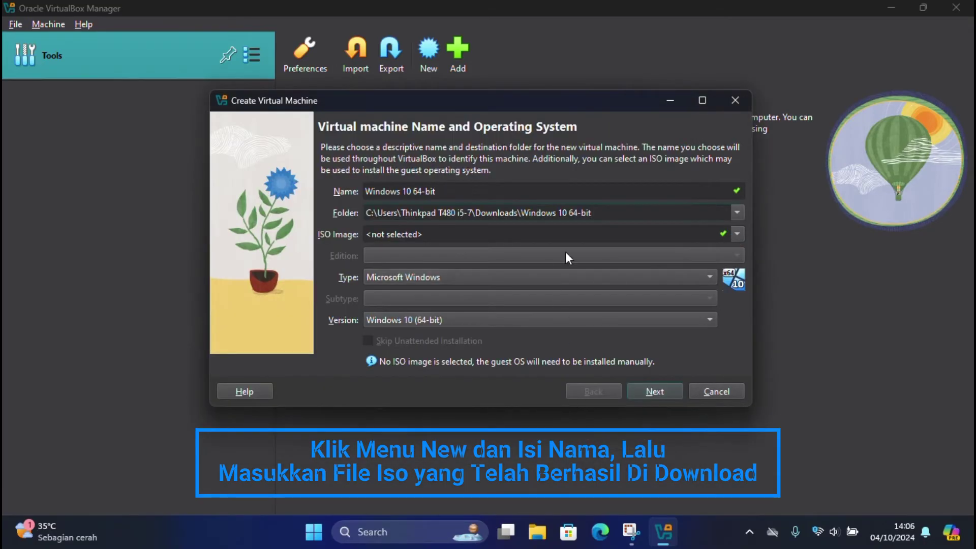
Use Win10_22H2_EnglishInternational_x64v1.iso from Downloads as the ISO image and skip the unattended installation
left_click(737, 235)
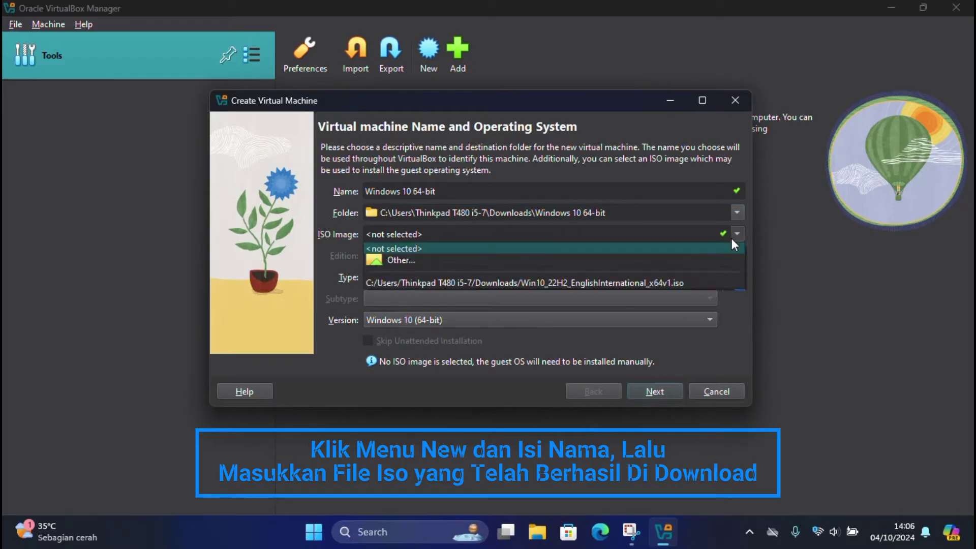
left_click(699, 260)
left_click(486, 286)
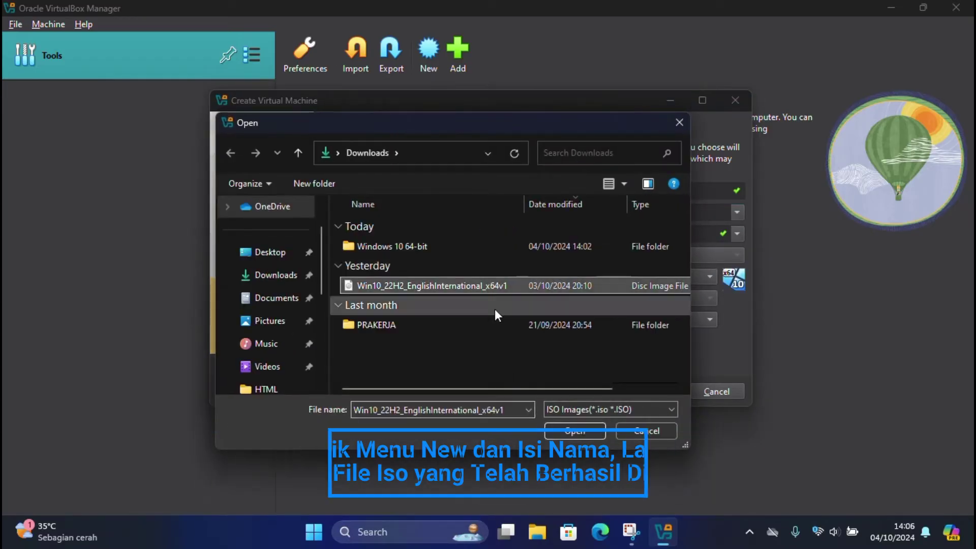
left_click(562, 429)
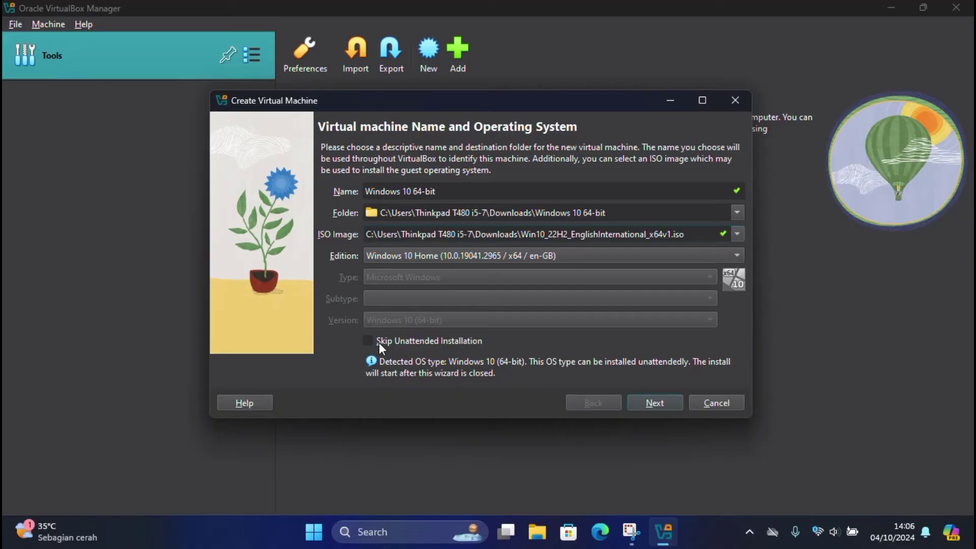
left_click(369, 340)
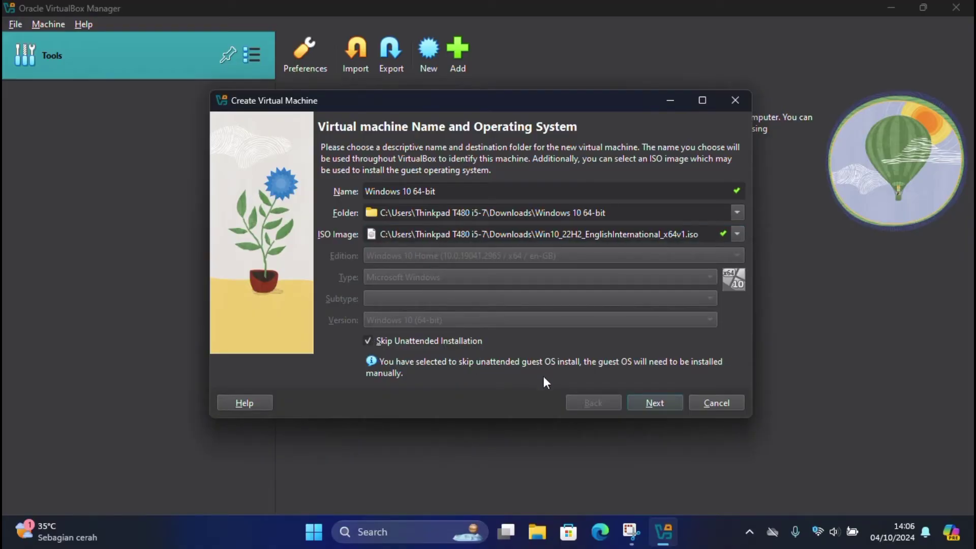
left_click(641, 402)
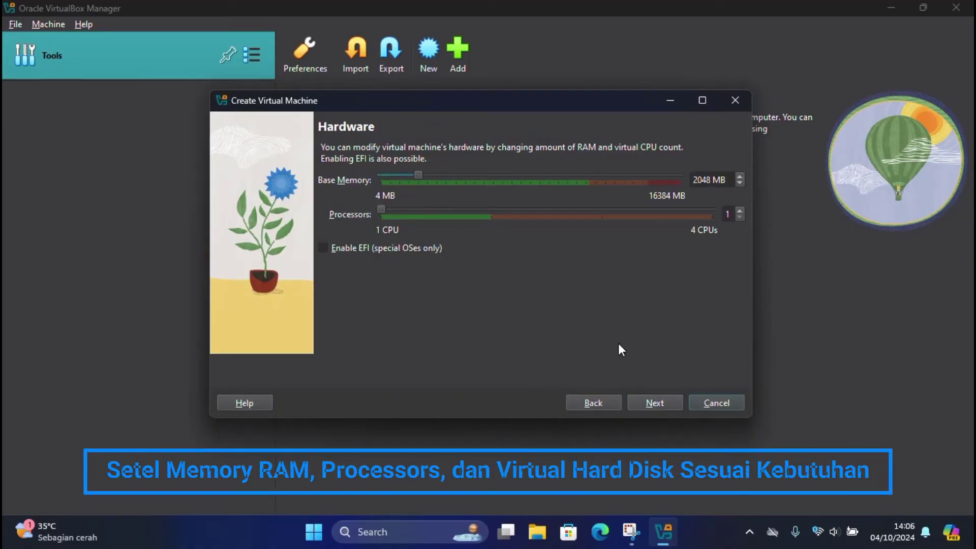
Set the new virtual hard disk's size to 21,49 GB with the default hardware and finish creating the virtual machine
left_click(647, 401)
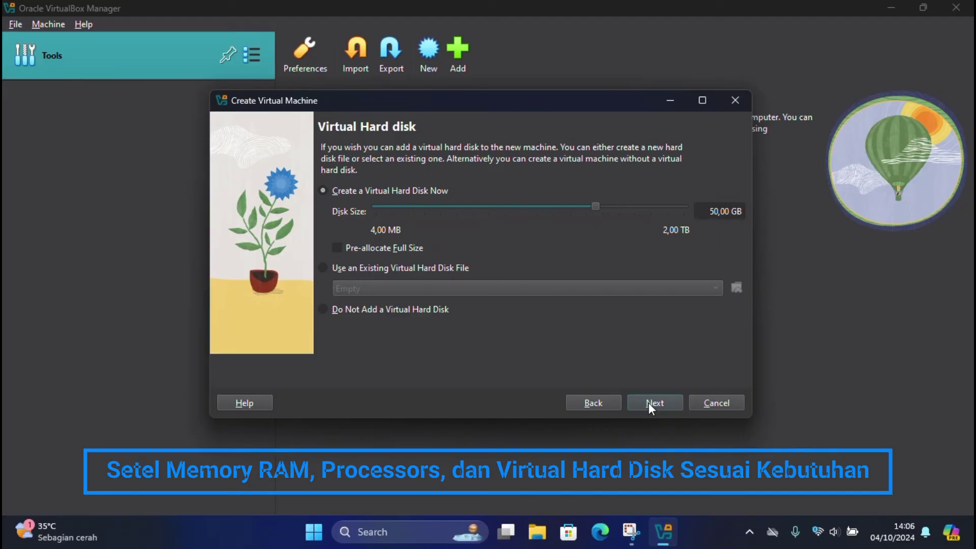
mouse_move(590, 206)
left_mouse_down()
mouse_move(553, 209)
mouse_move(574, 209)
left_mouse_up()
left_click(647, 398)
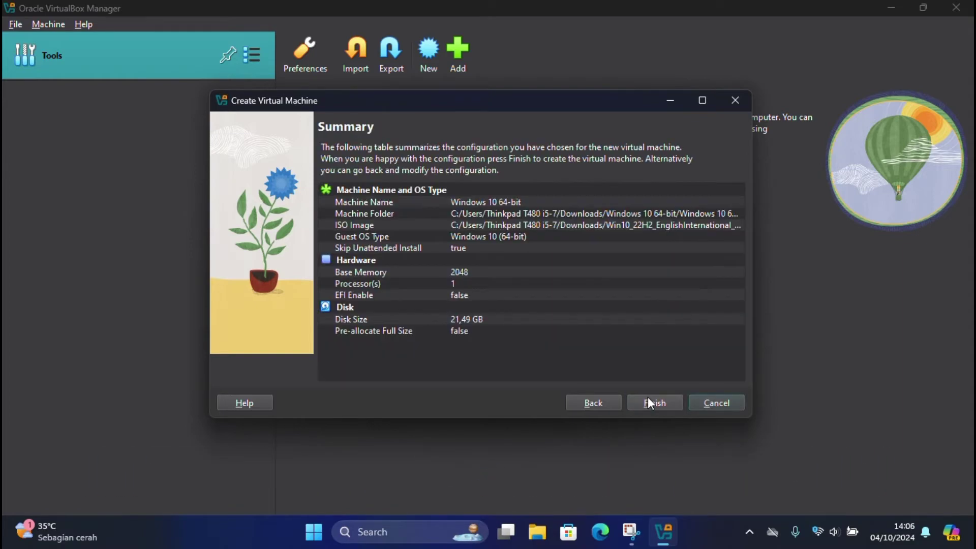
left_click(650, 400)
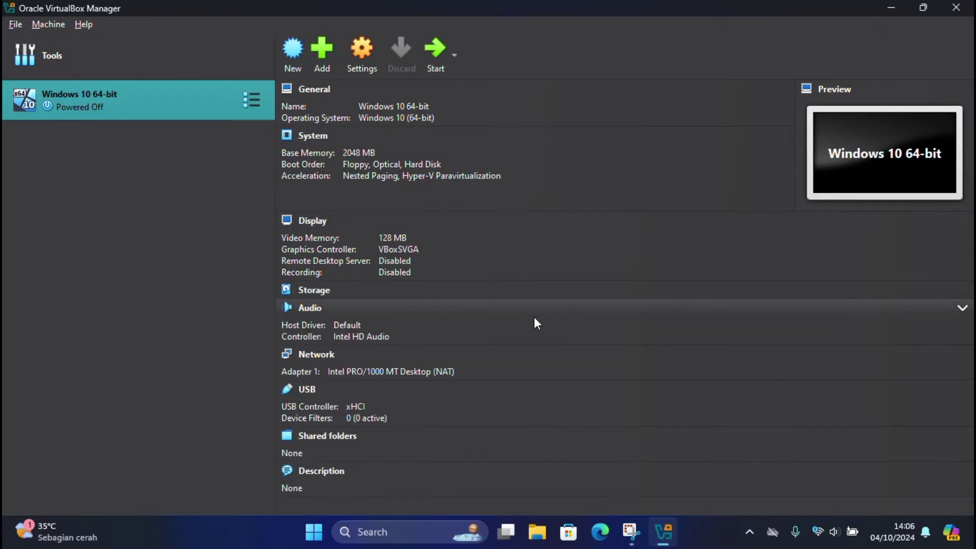
Start the Windows 10 64-bit virtual machine and maximize its window
left_click(439, 60)
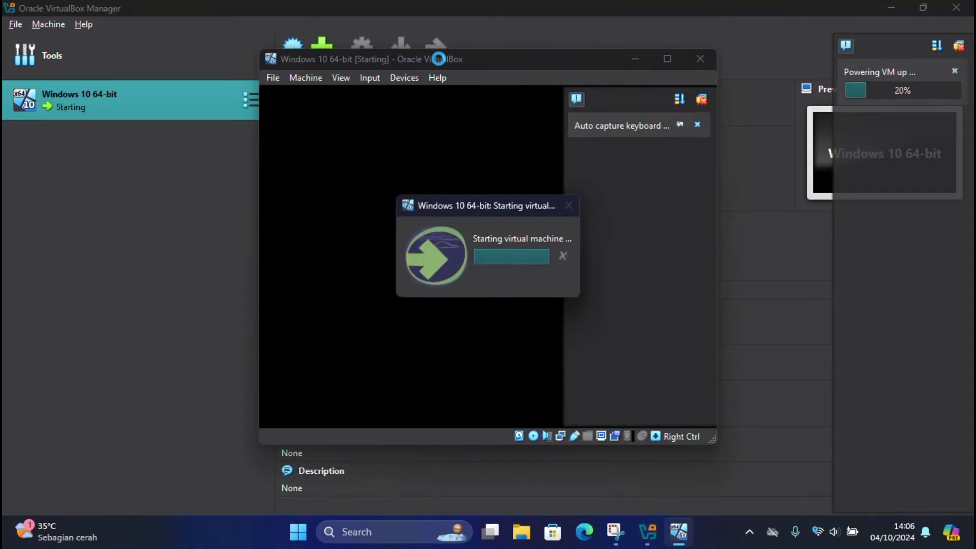
left_click(667, 61)
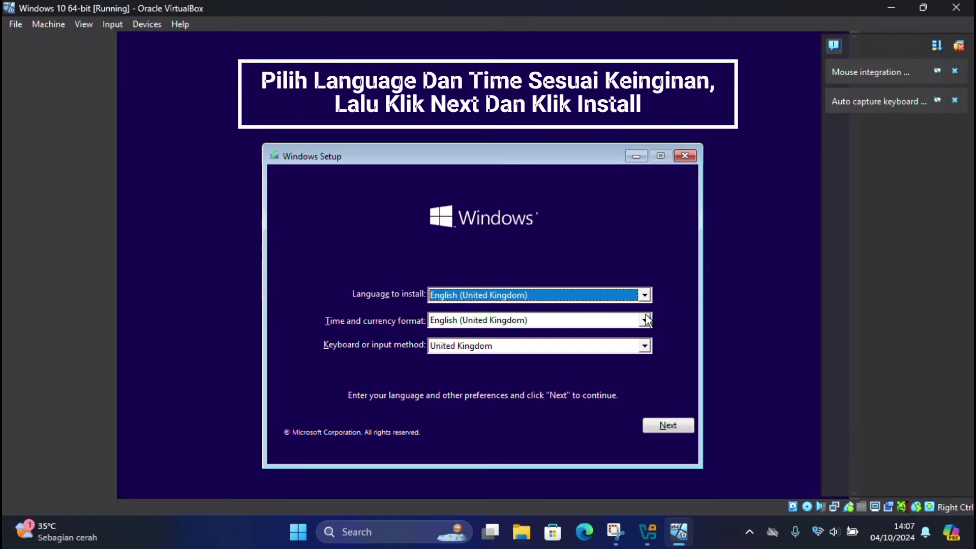
Keep English (United Kingdom) as the install language, set the time and currency format to Indonesian (Indonesia), and start the installation
left_click(643, 295)
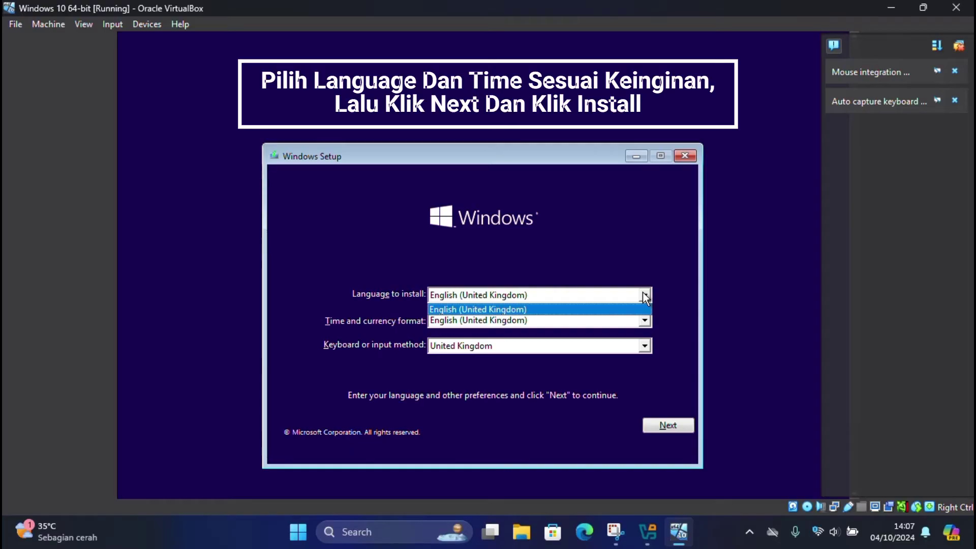
left_click(645, 308)
left_click(644, 320)
scroll(598, 381, "down", 8)
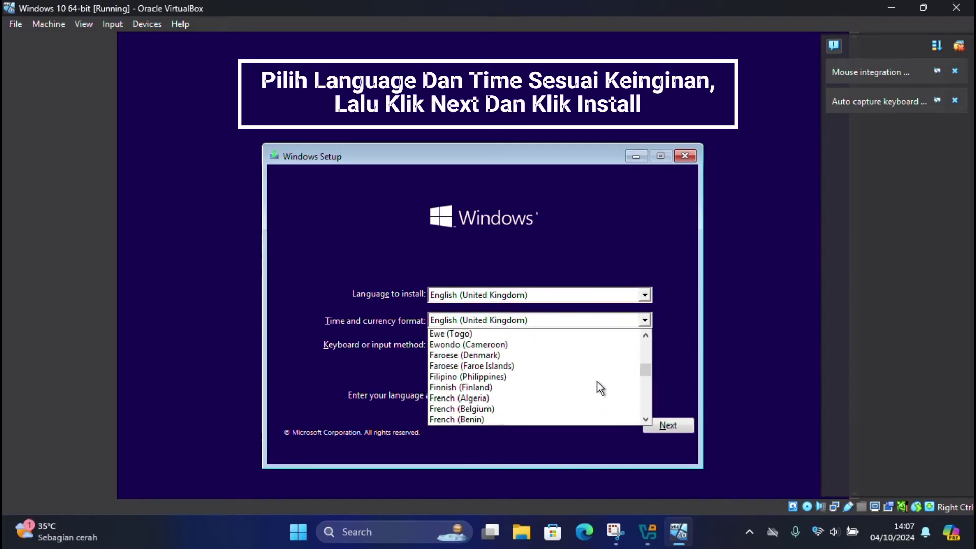
scroll(596, 382, "down", 20)
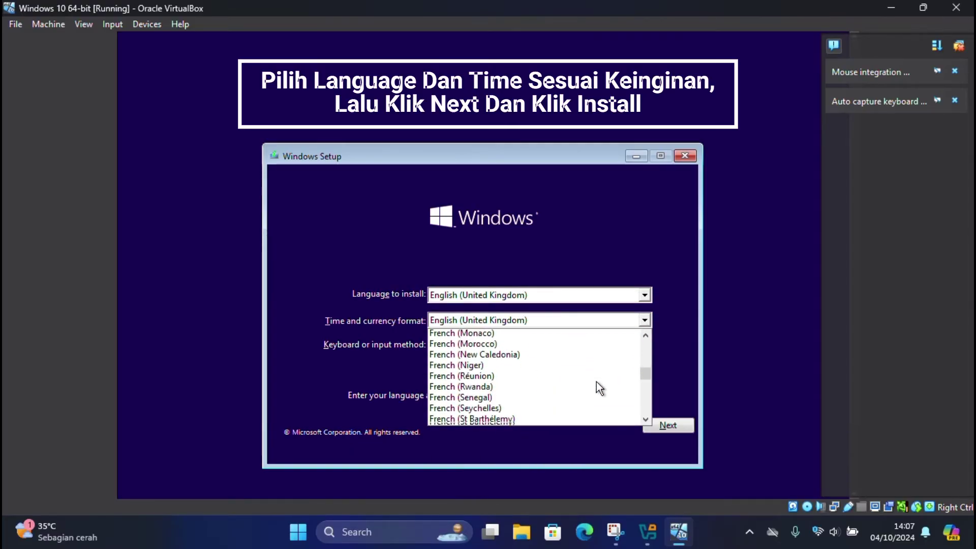
scroll(596, 382, "down", 9)
scroll(596, 382, "up", 3)
left_click(585, 410)
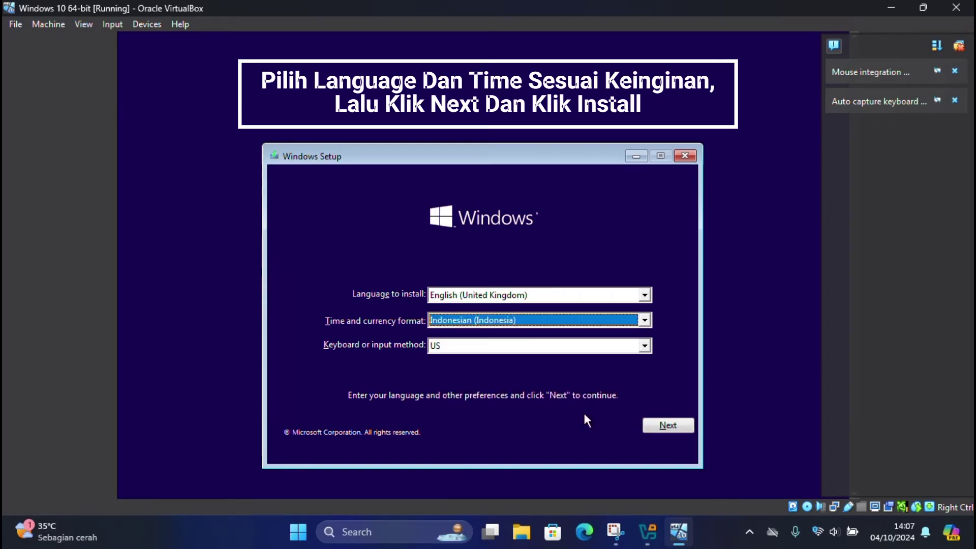
left_click(665, 424)
left_click(475, 307)
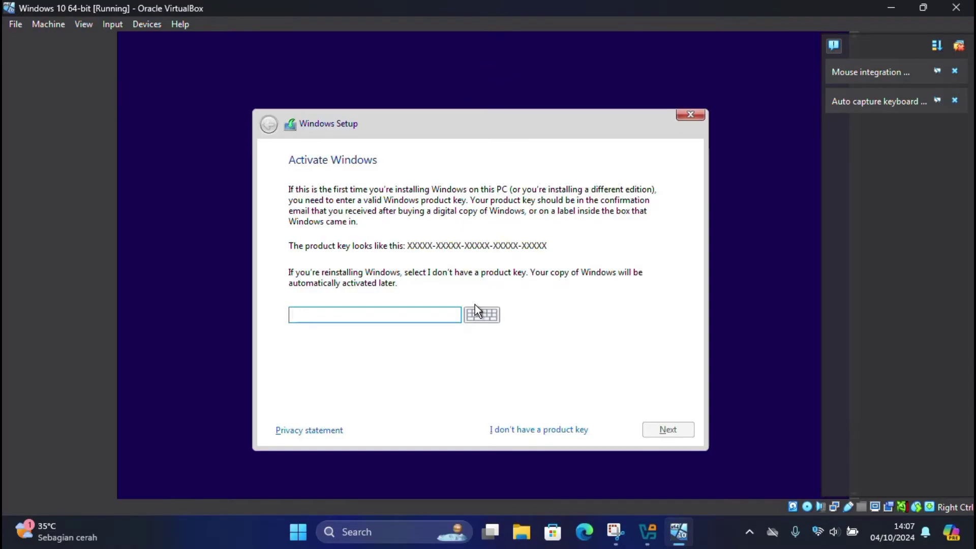
Continue Windows Setup without a product key and choose Windows 10 Home x64 as the operating system
left_click(538, 431)
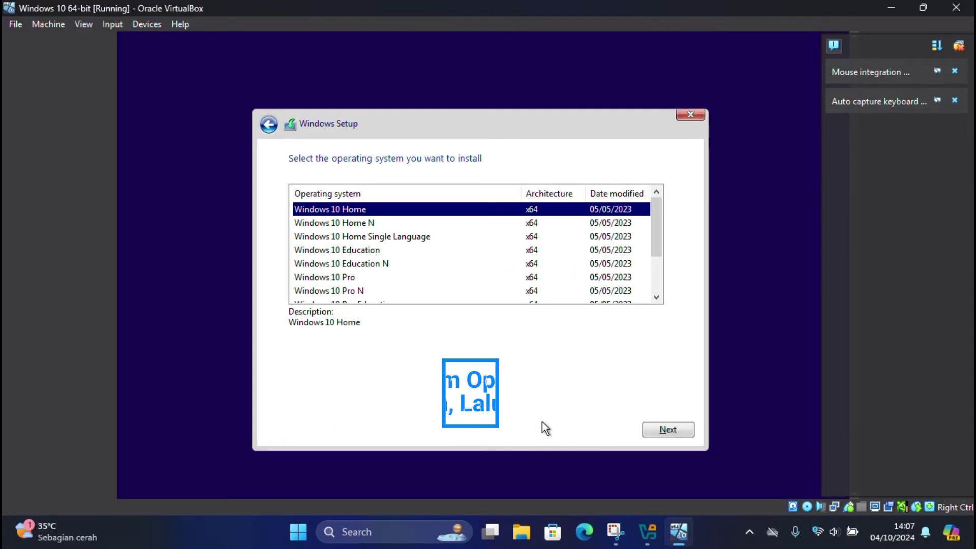
left_click(660, 430)
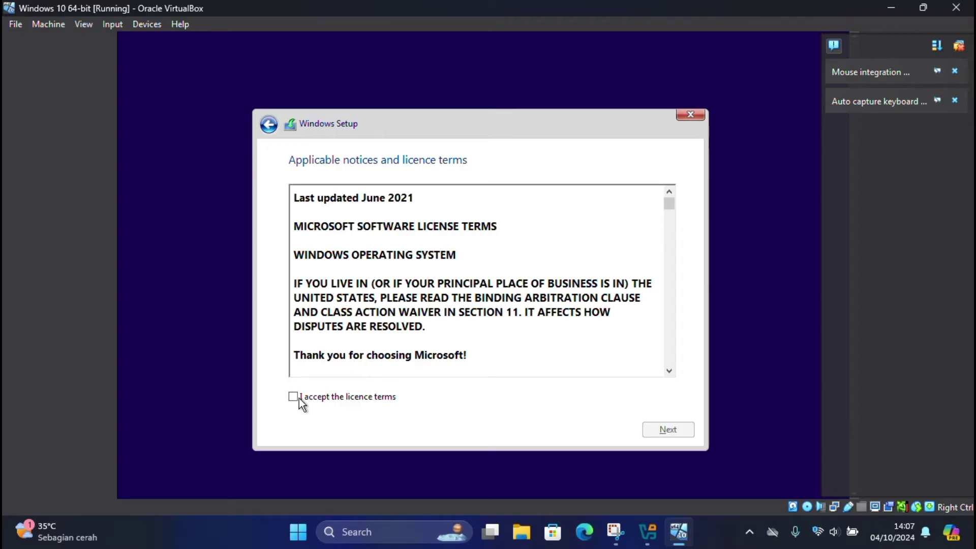
Accept the licence terms and run a custom, Windows-only installation on Drive 0 Unallocated Space
left_click(298, 398)
left_click(658, 427)
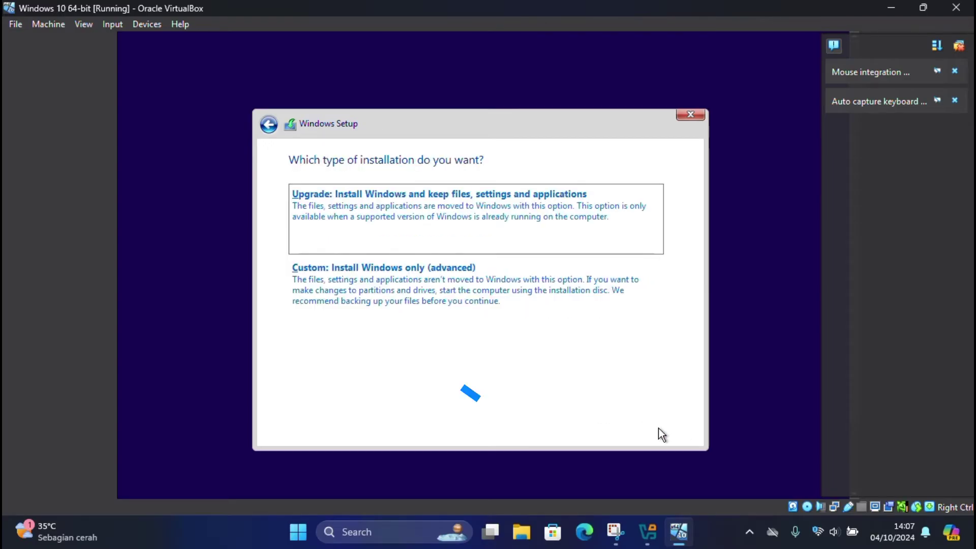
left_click(361, 307)
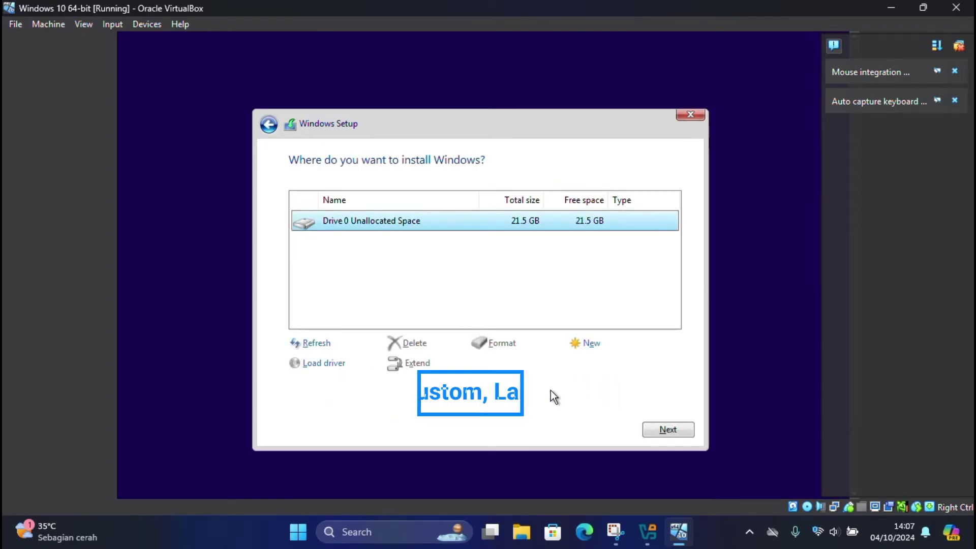
left_click(660, 432)
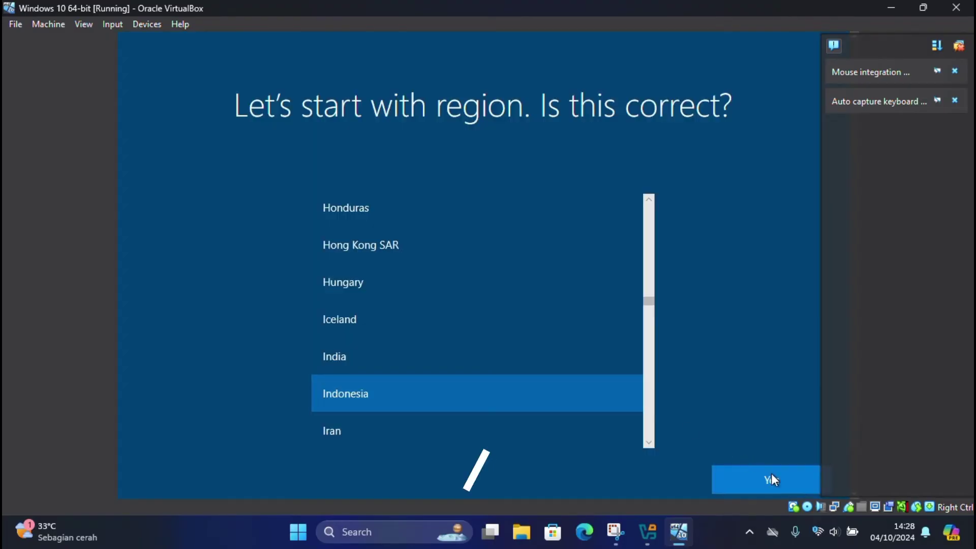
Confirm Indonesia as the region and United Kingdom as the keyboard layout, without adding a second layout
left_click(771, 476)
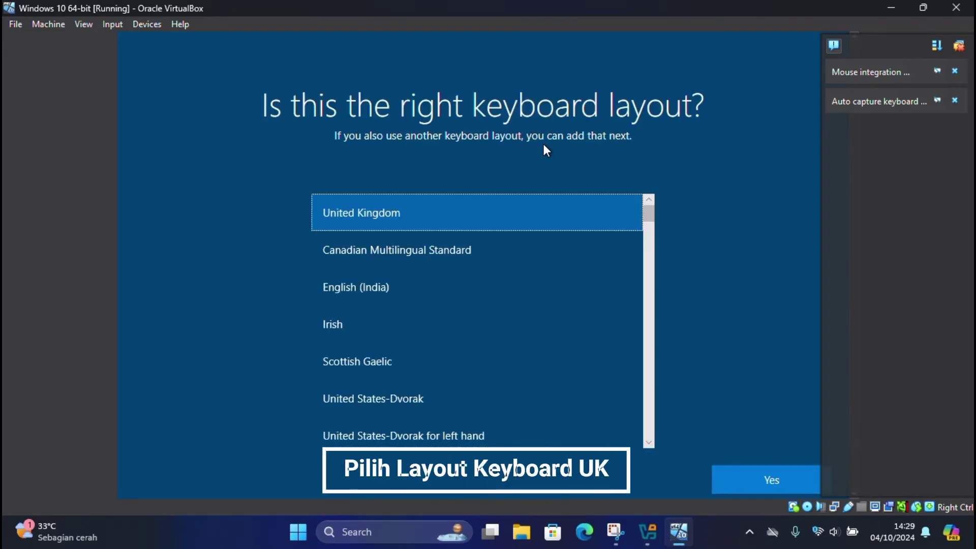
left_click(807, 478)
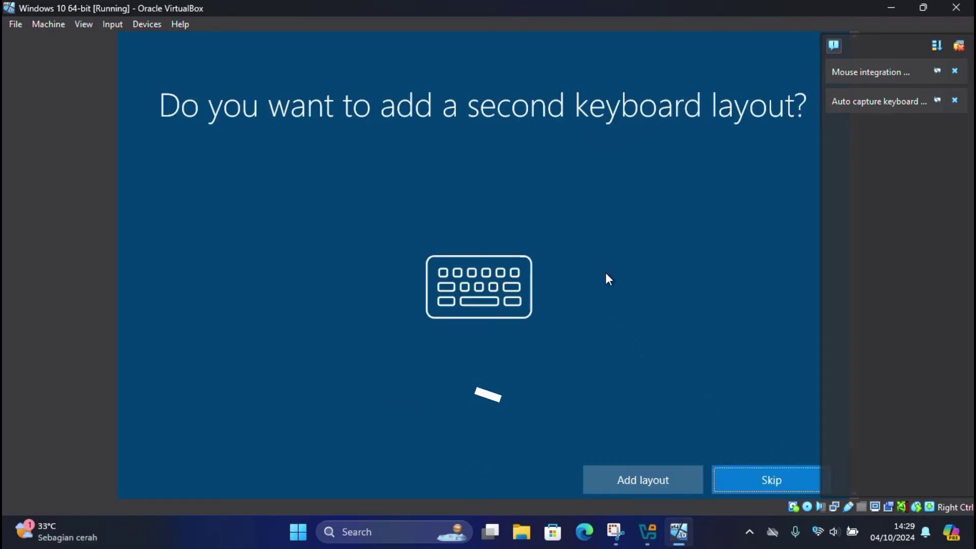
left_click(767, 480)
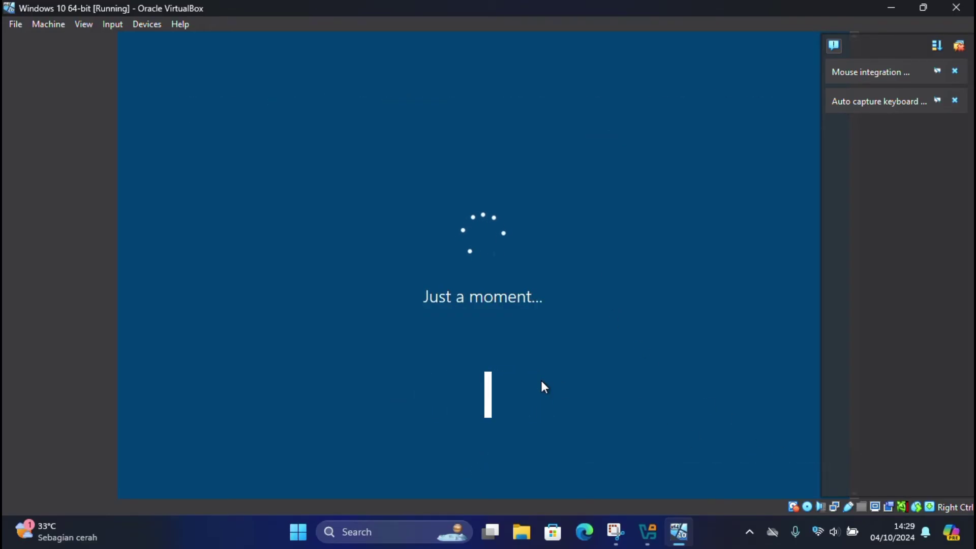